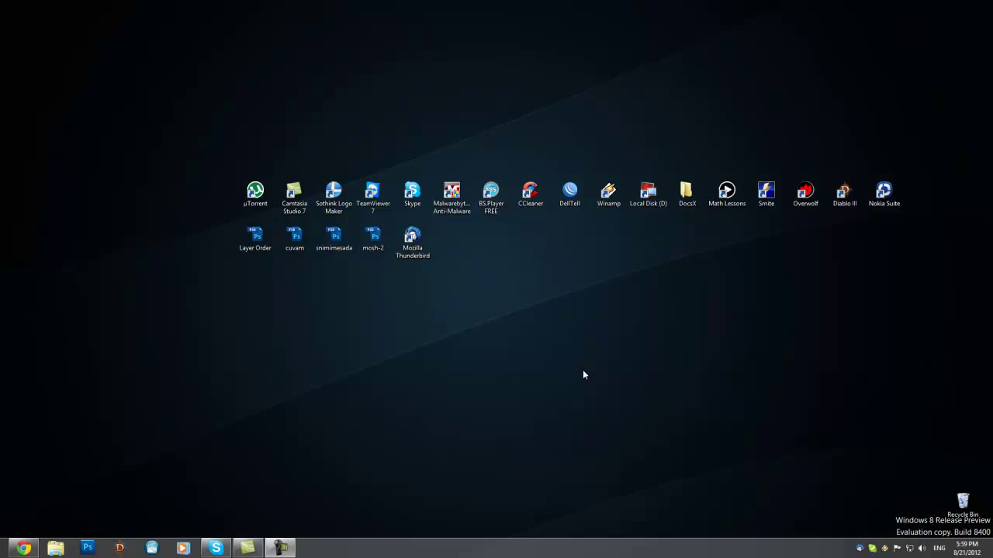
# - Refresh the desktop several times from its right-click menu
pyautogui.rightClick(505, 289)
pyautogui.click(542, 319)
pyautogui.rightClick(524, 335)
pyautogui.click(474, 329)
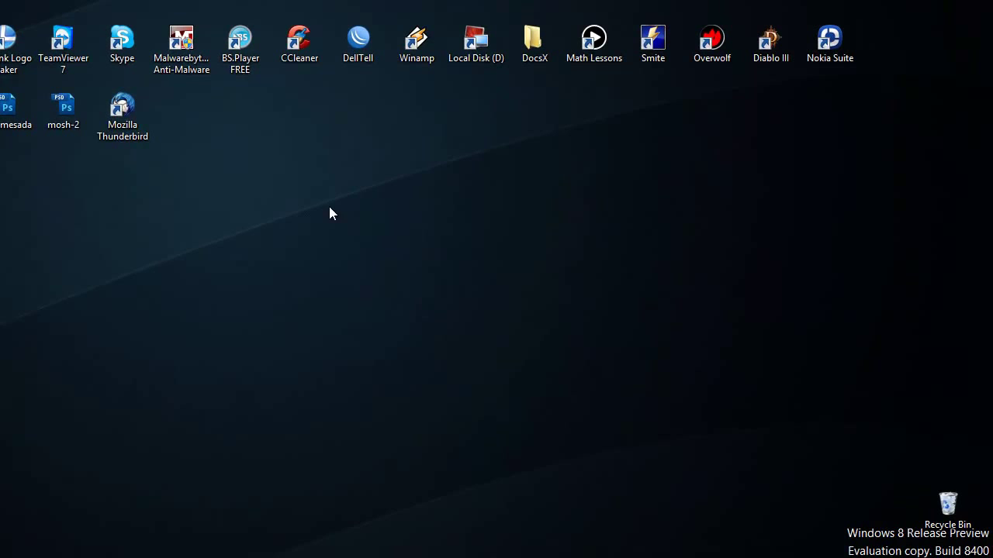
pyautogui.rightClick(337, 205)
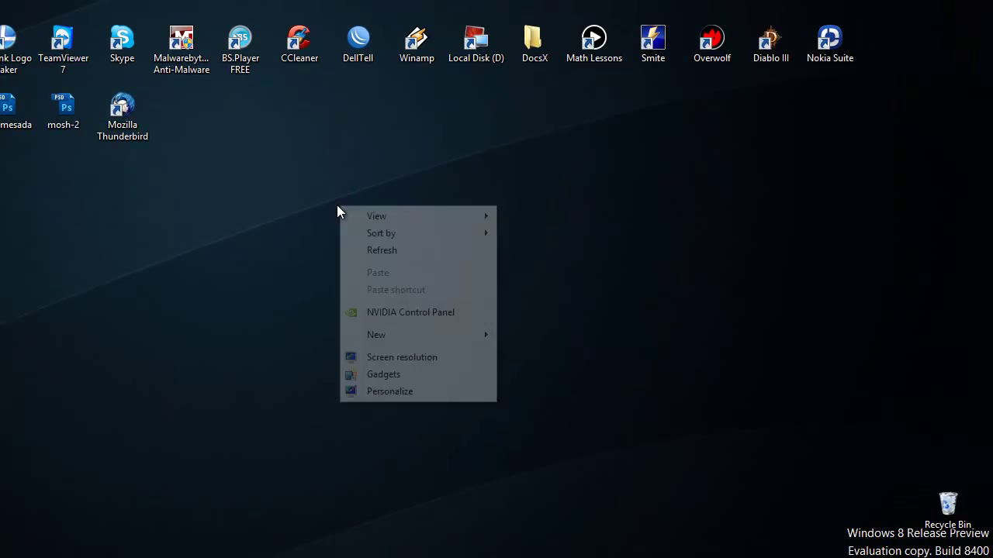
pyautogui.click(399, 251)
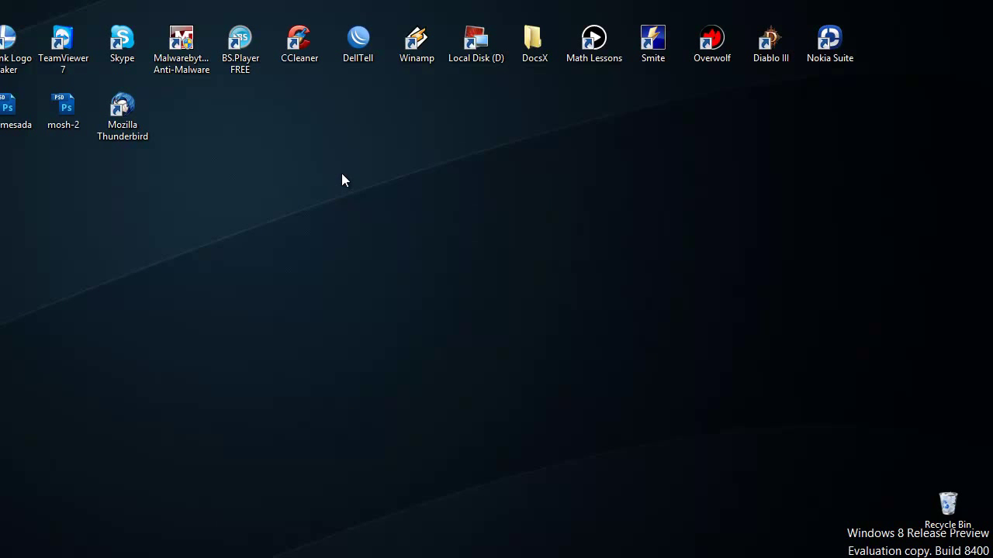
pyautogui.rightClick(342, 179)
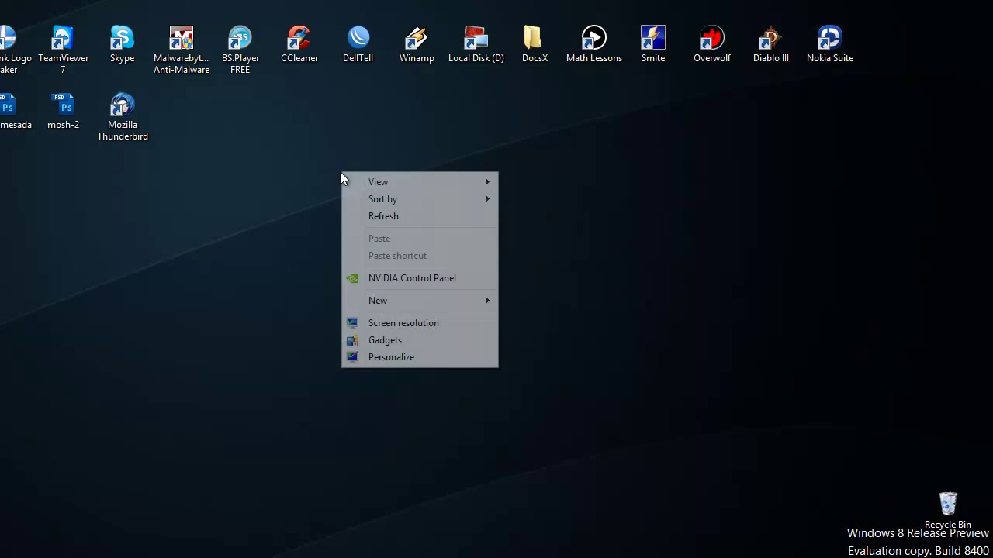
pyautogui.click(379, 217)
pyautogui.hotkey('shift', 'F10')
pyautogui.press('Escape')
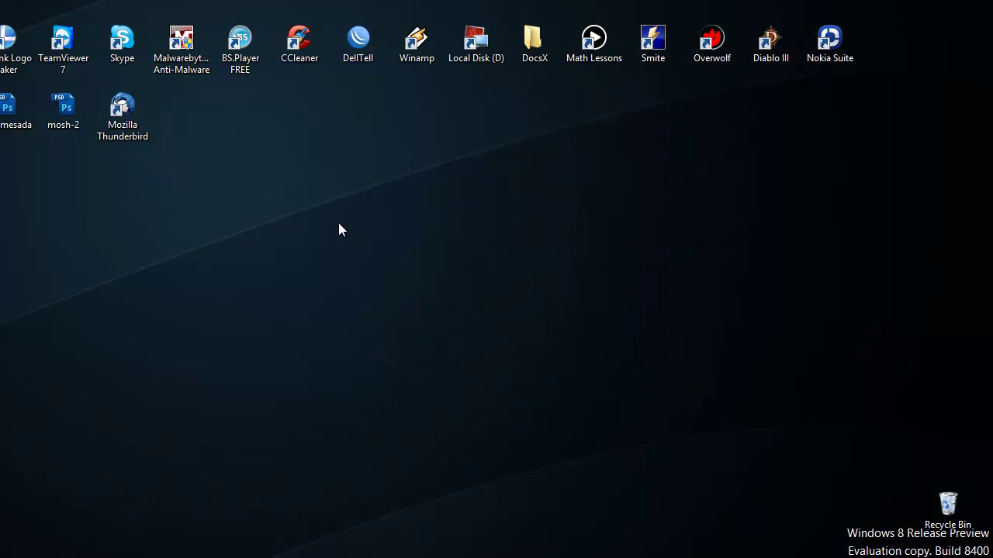
pyautogui.rightClick(407, 152)
pyautogui.press('Escape')
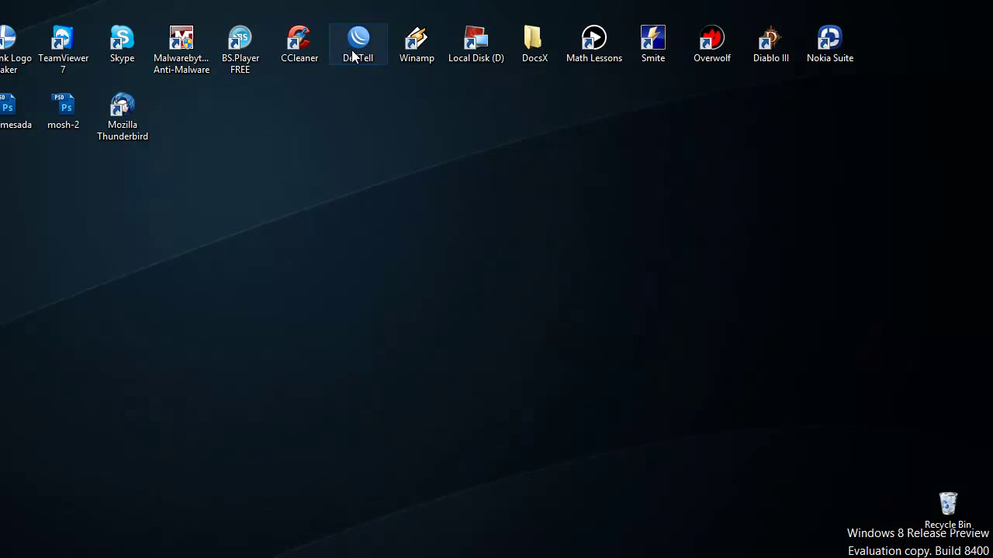
pyautogui.doubleClick(352, 50)
pyautogui.moveTo(289, 130); pyautogui.dragTo(310, 194)
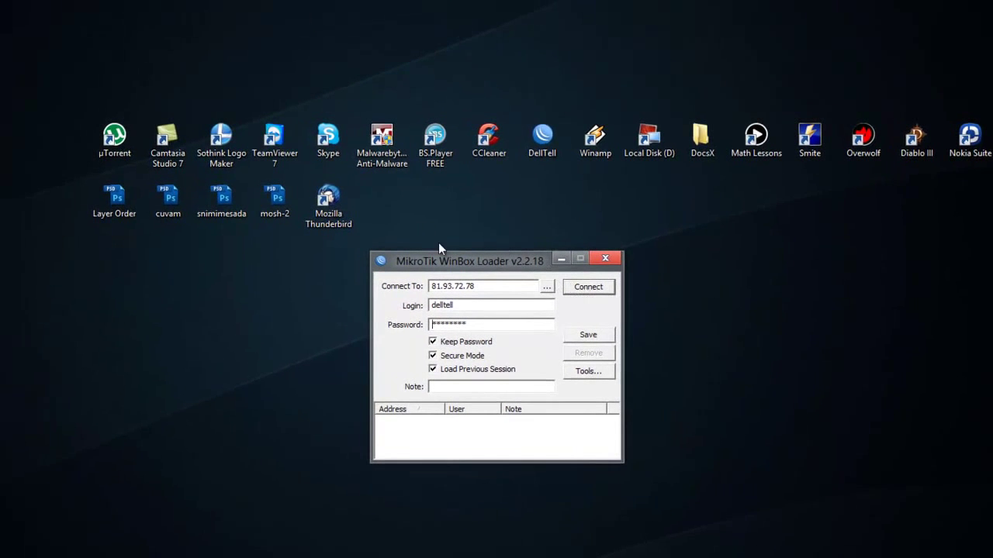
pyautogui.moveTo(455, 265); pyautogui.dragTo(434, 248)
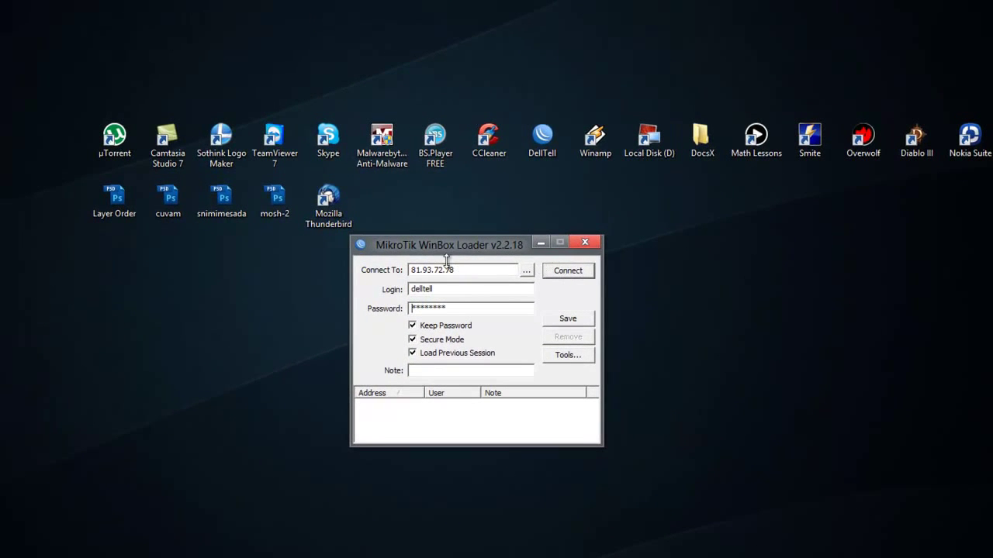
pyautogui.click(586, 243)
pyautogui.click(564, 276)
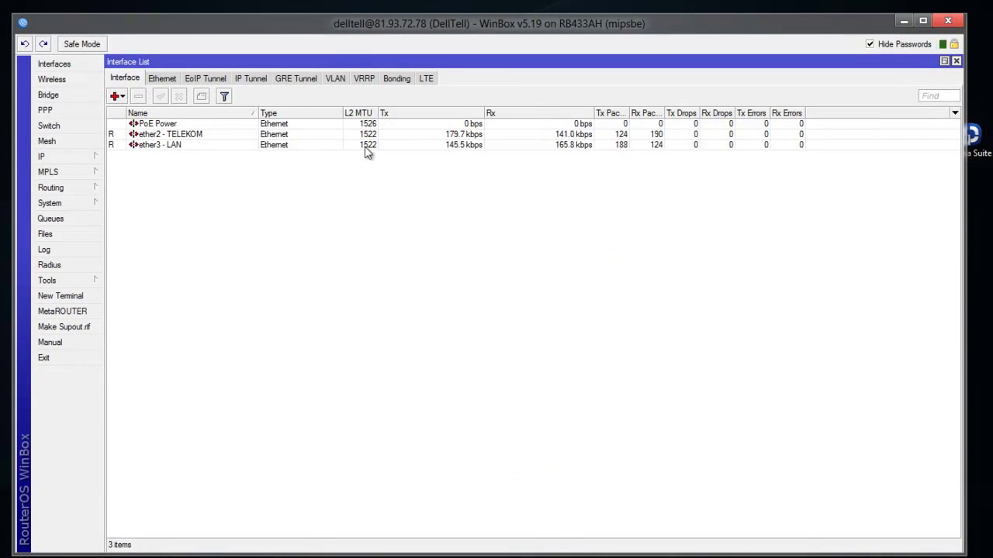
# - Move the router session window into place and expand the IP menu
pyautogui.moveTo(596, 30); pyautogui.dragTo(598, 17)
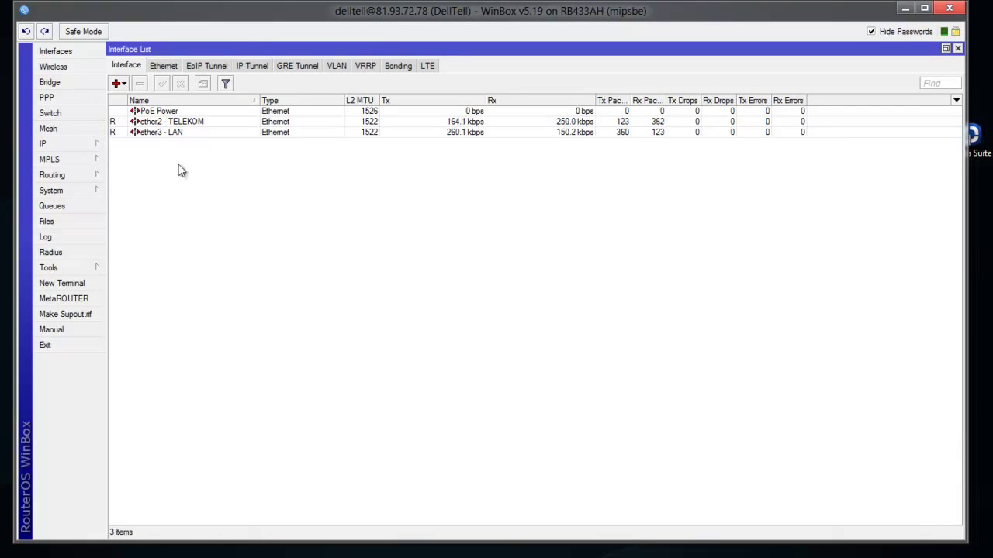
pyautogui.moveTo(224, 24); pyautogui.dragTo(233, 25)
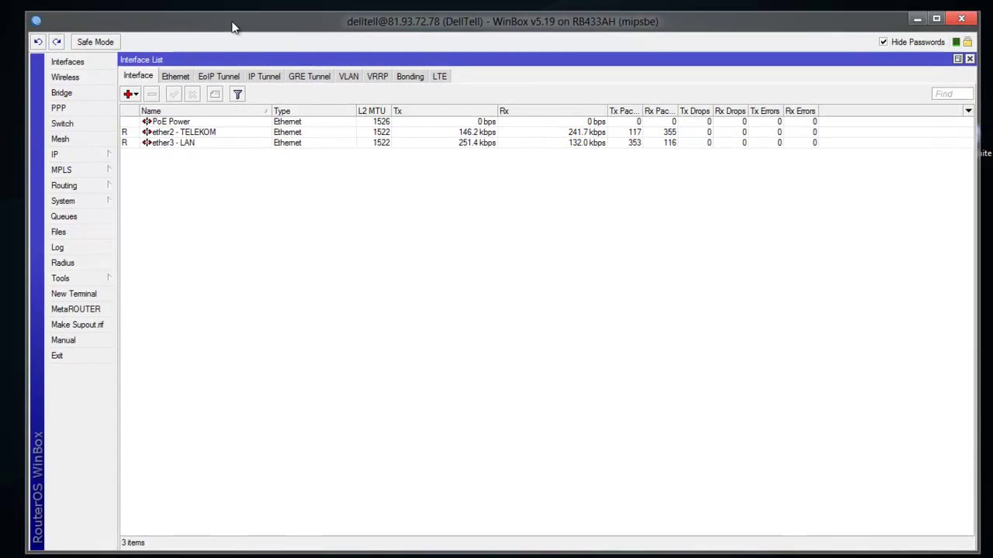
pyautogui.click(76, 154)
# - Open IP > Firewall on the Layer7 Protocols tab listing the DENIED entry
pyautogui.click(152, 268)
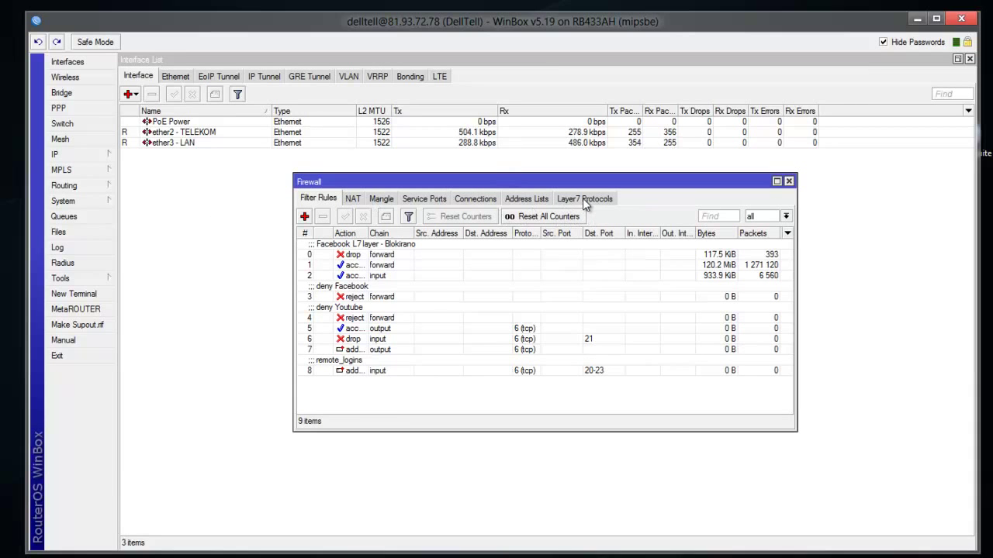
pyautogui.click(588, 198)
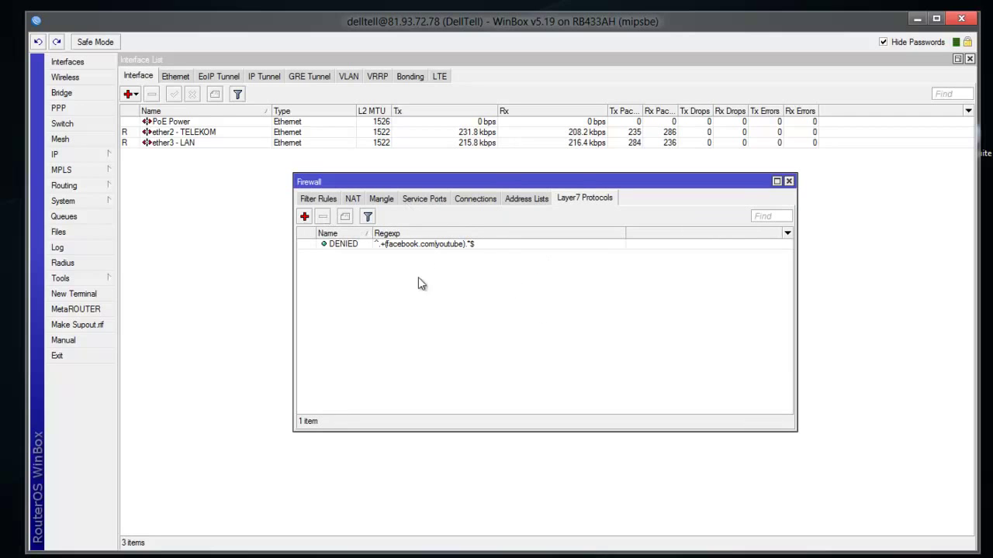
# - Open a blank New Firewall L7 Protocol form and move it down and right
pyautogui.click(305, 217)
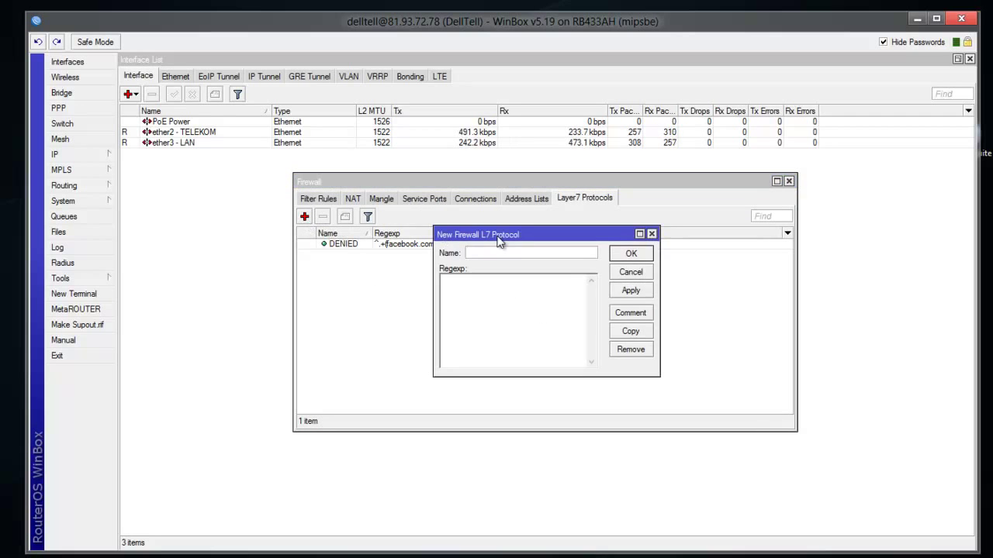
pyautogui.moveTo(497, 240)
pyautogui.mouseDown()
pyautogui.moveTo(503, 259)
pyautogui.moveTo(515, 253)
pyautogui.mouseUp()
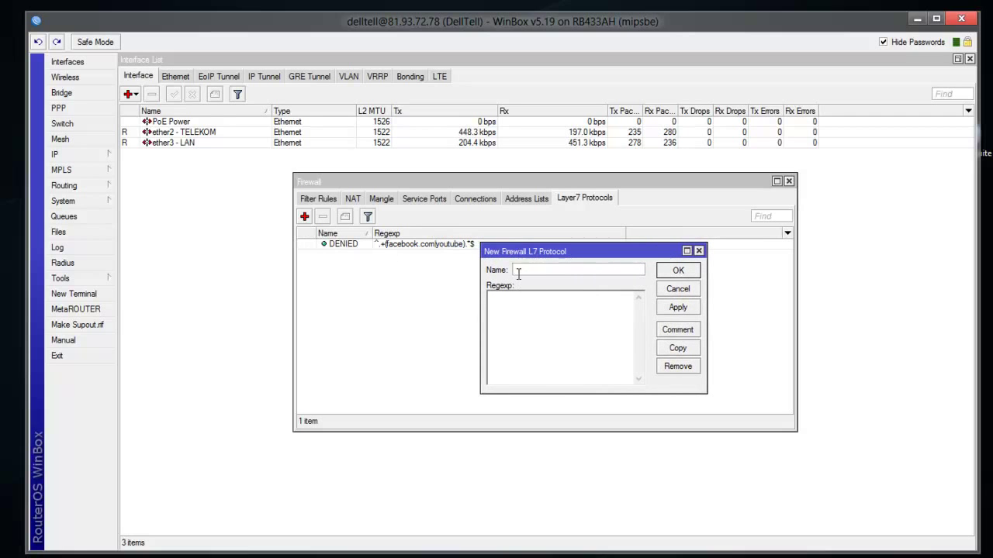
# - Discard the blank form, then open DENIED and highlight its name and regexp
pyautogui.click(699, 252)
pyautogui.doubleClick(522, 243)
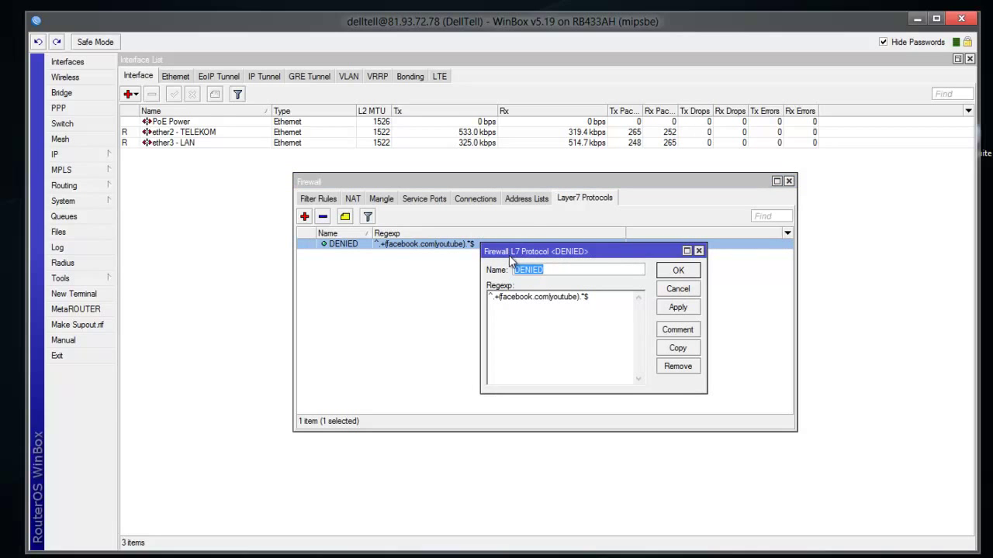
pyautogui.click(558, 270)
pyautogui.doubleClick(527, 269)
pyautogui.click(517, 314)
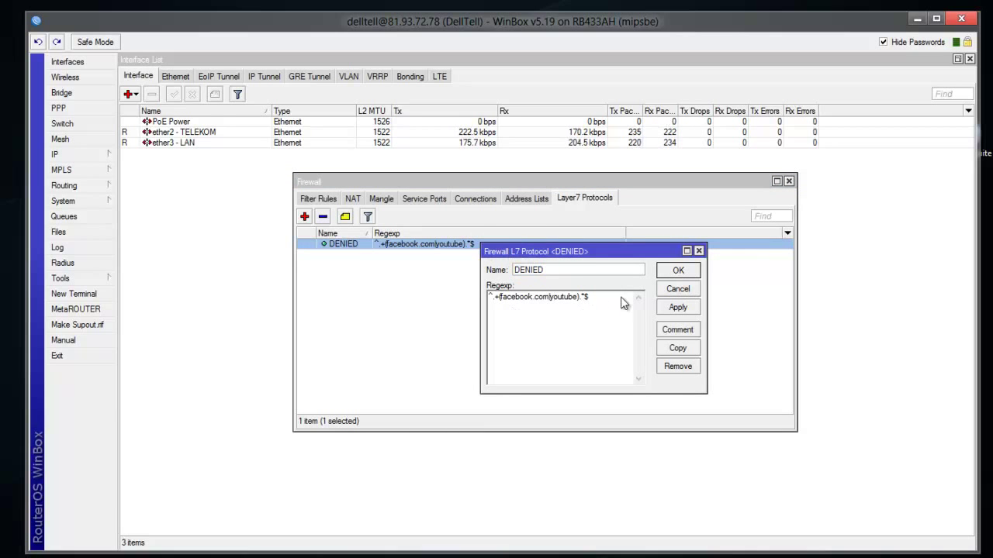
pyautogui.moveTo(589, 298); pyautogui.dragTo(489, 297)
pyautogui.click(535, 308)
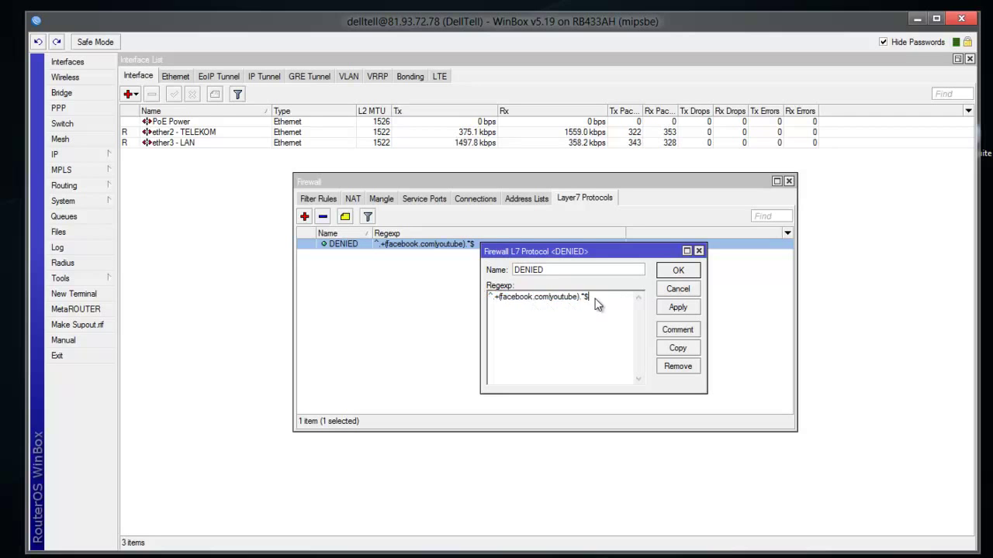
pyautogui.moveTo(597, 305); pyautogui.dragTo(489, 298)
pyautogui.click(532, 302)
pyautogui.moveTo(608, 300); pyautogui.dragTo(490, 299)
pyautogui.click(514, 306)
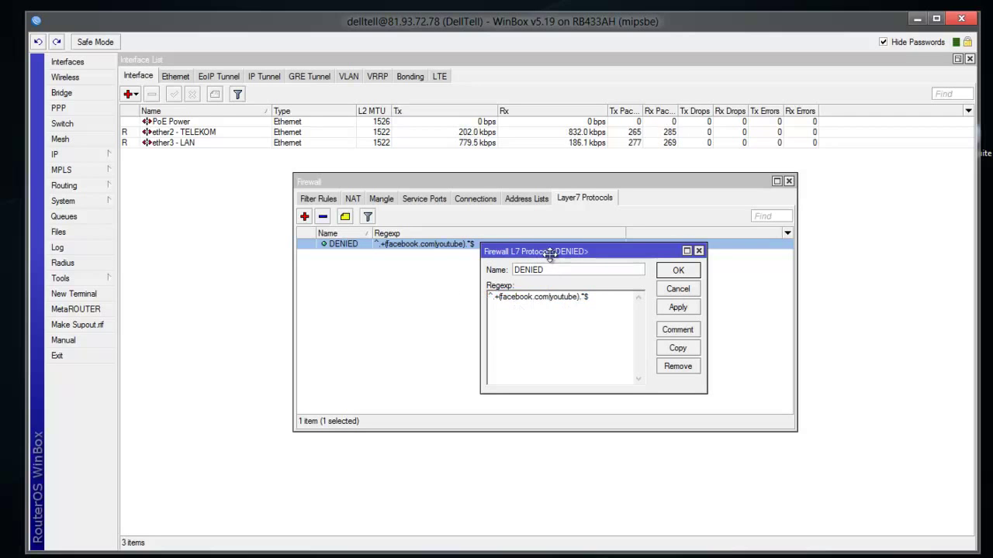
# - Point out facebook.com and youtube in the DENIED regexp, then close it unchanged
pyautogui.moveTo(549, 253); pyautogui.dragTo(515, 248)
pyautogui.moveTo(570, 295); pyautogui.dragTo(470, 287)
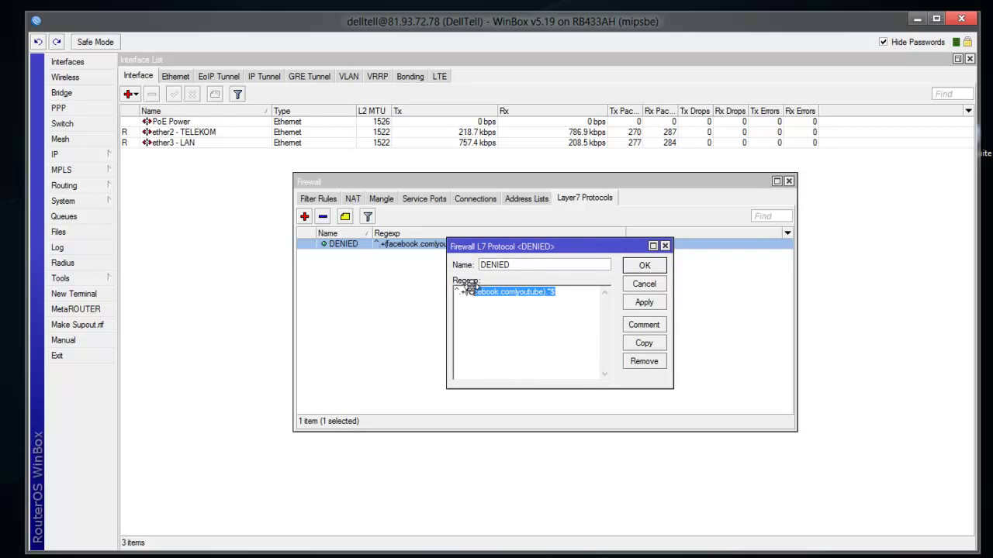
pyautogui.click(498, 302)
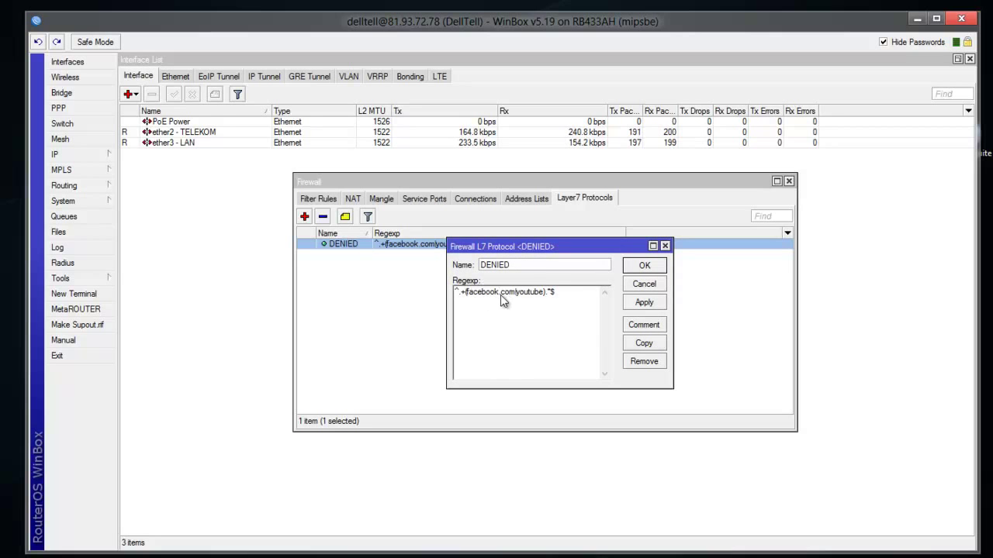
pyautogui.moveTo(515, 293); pyautogui.dragTo(468, 300)
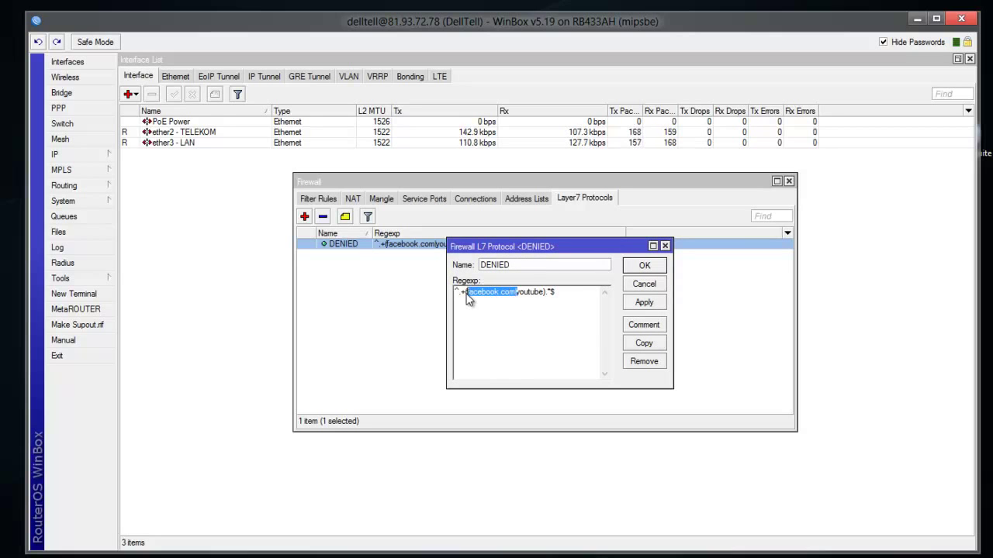
pyautogui.doubleClick(539, 294)
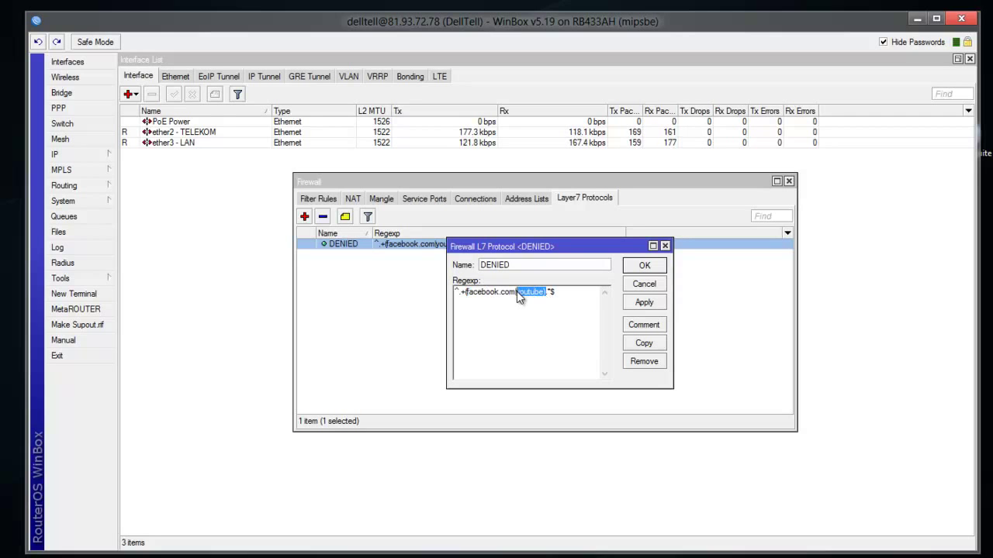
pyautogui.click(545, 311)
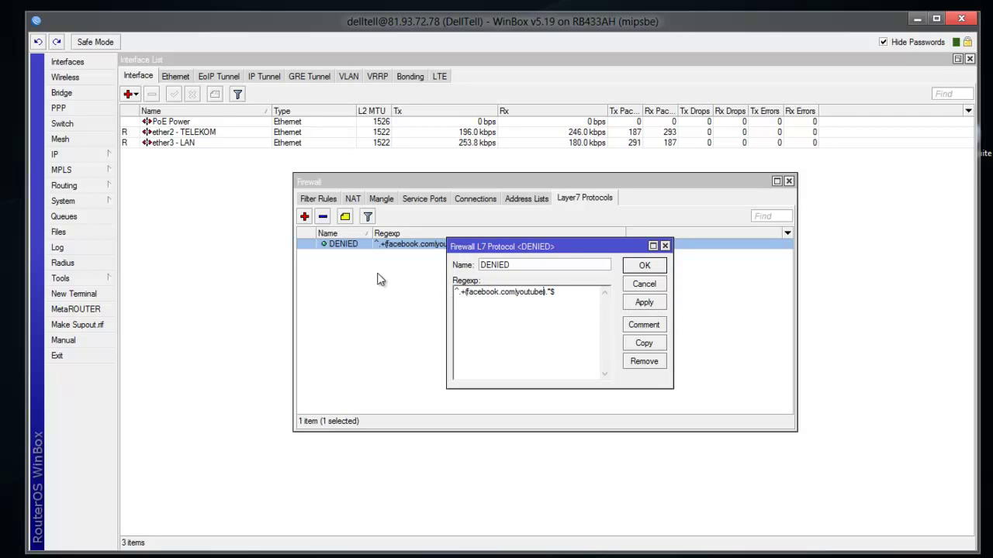
pyautogui.click(665, 246)
# - Show the Firewall's nine filter rules, led by the Facebook L7 drop rule
pyautogui.click(598, 279)
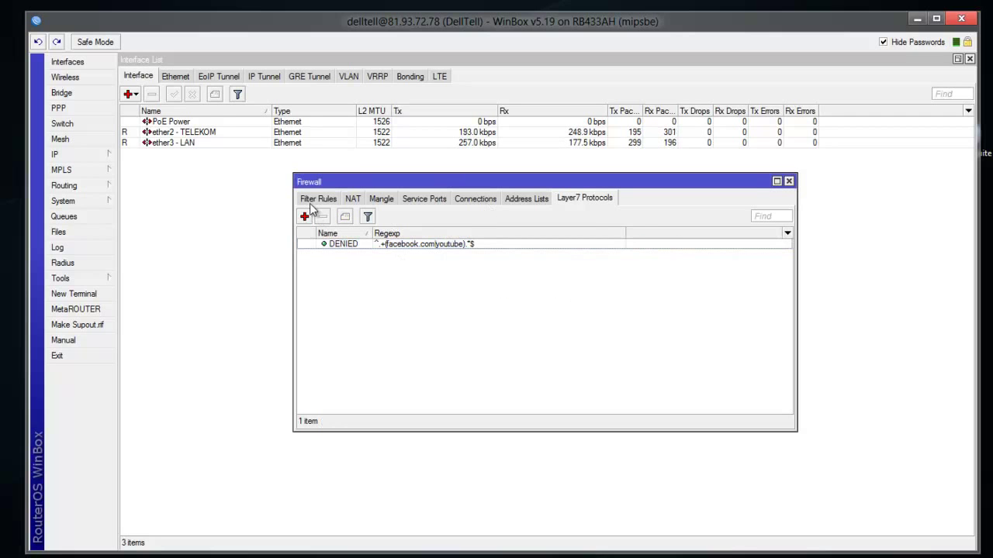
pyautogui.moveTo(333, 186); pyautogui.dragTo(351, 186)
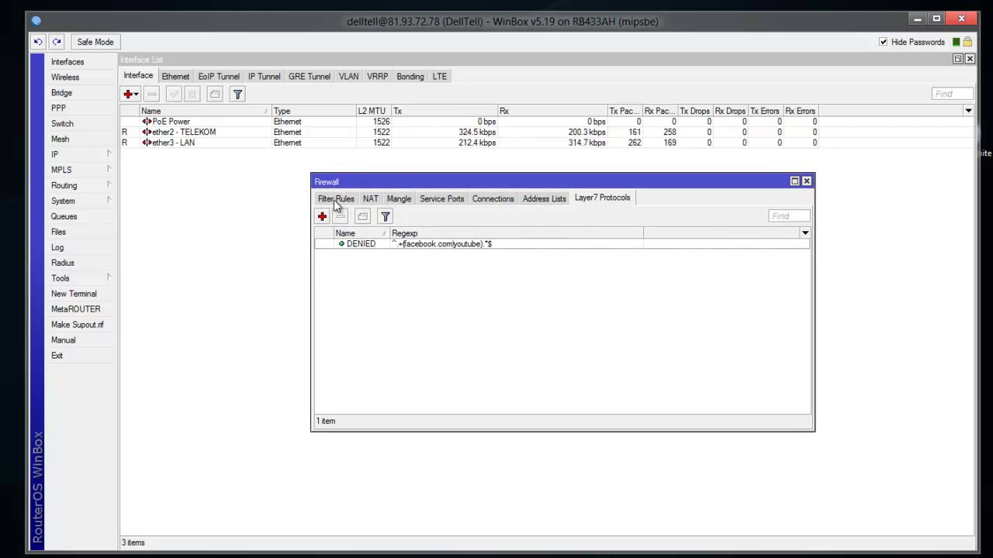
pyautogui.click(329, 199)
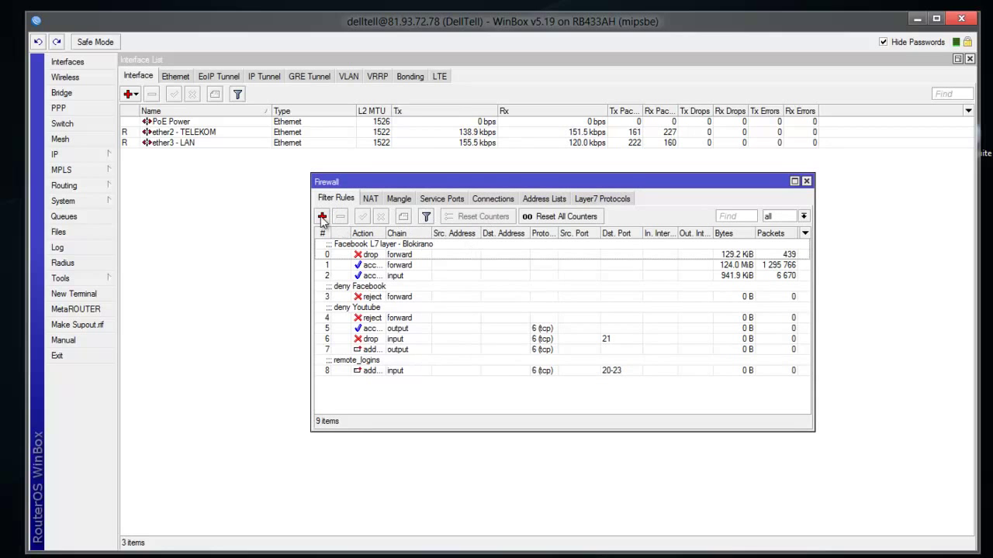
# - Start a new filter rule with chain forward and Layer7 Protocol DENIED
pyautogui.click(323, 218)
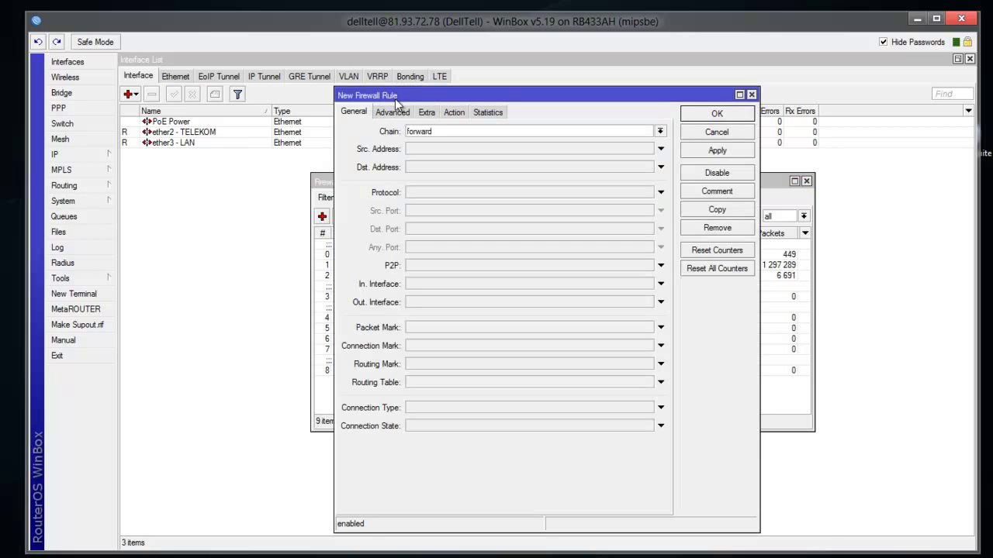
pyautogui.moveTo(398, 94); pyautogui.dragTo(468, 141)
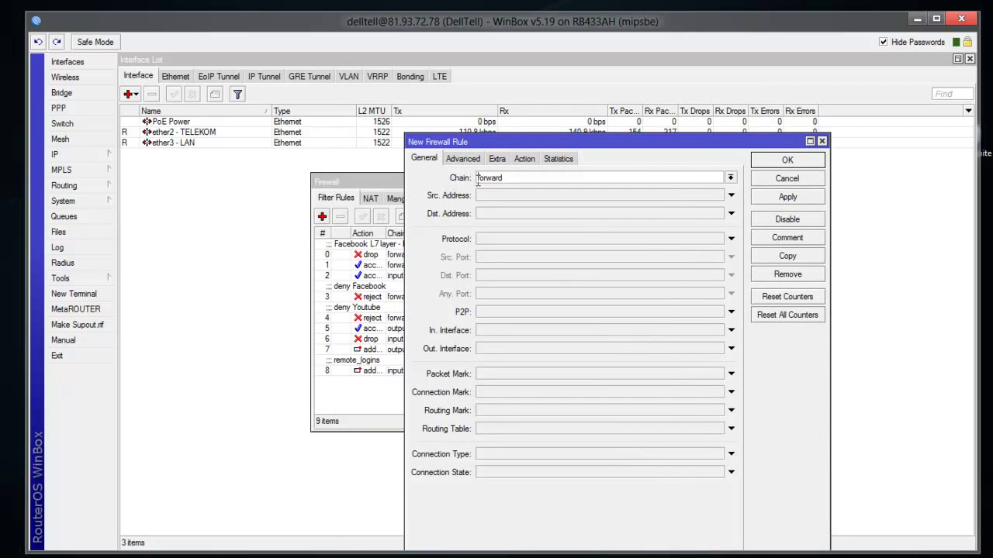
pyautogui.moveTo(516, 177); pyautogui.dragTo(451, 178)
pyautogui.click(524, 180)
pyautogui.click(463, 159)
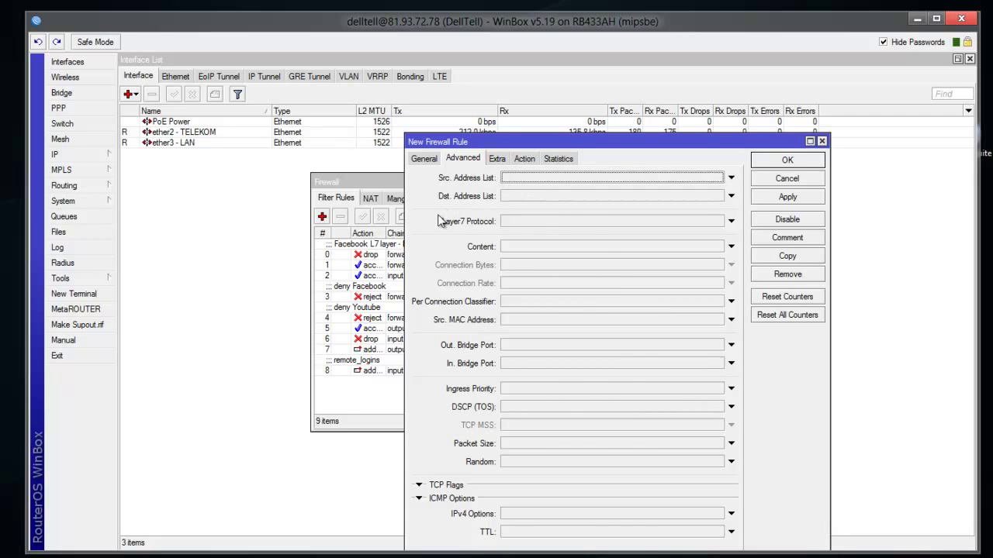
pyautogui.click(730, 221)
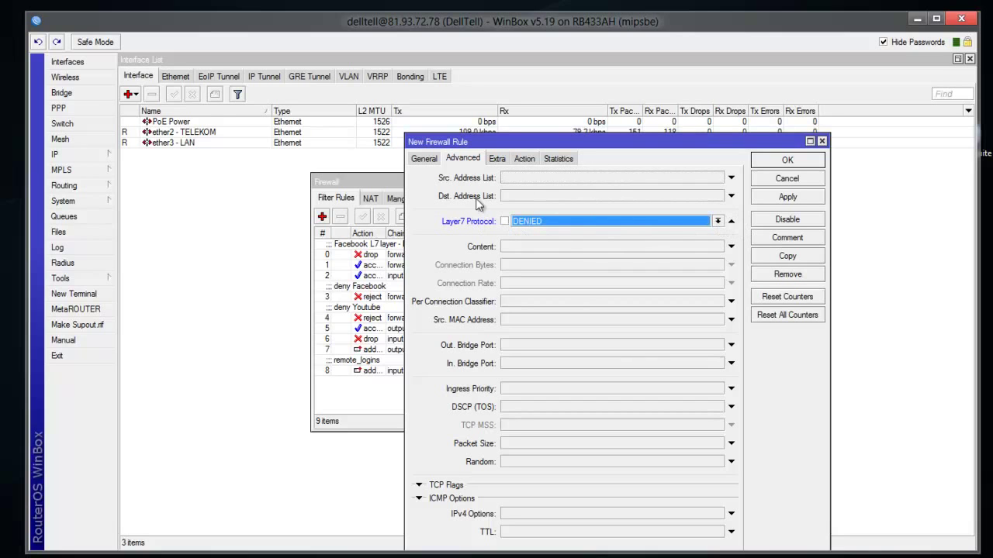
# - Set the new rule's action to drop
pyautogui.click(522, 160)
pyautogui.click(483, 182)
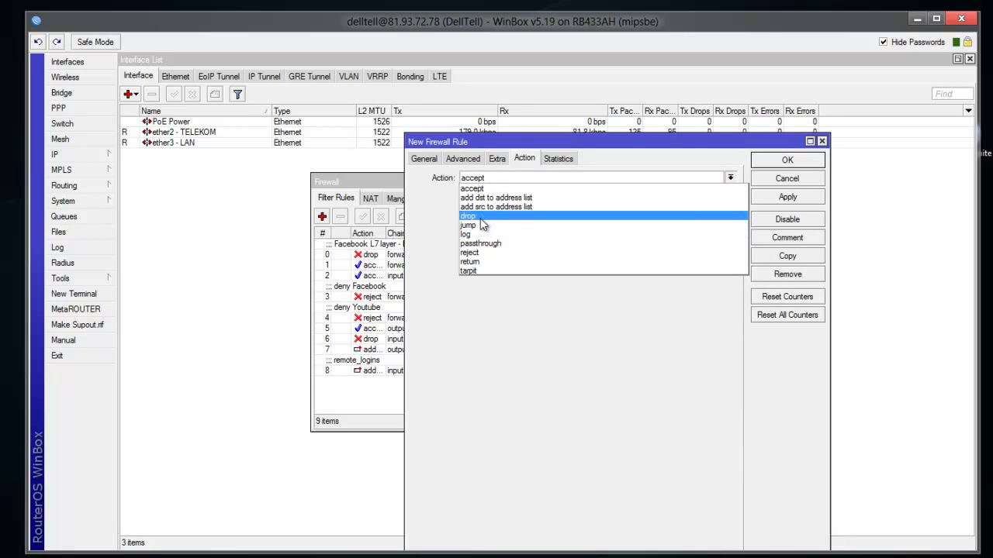
pyautogui.click(481, 218)
# - Review the General, Extra and Advanced tabs, confirming the DENIED match and drop action
pyautogui.click(424, 158)
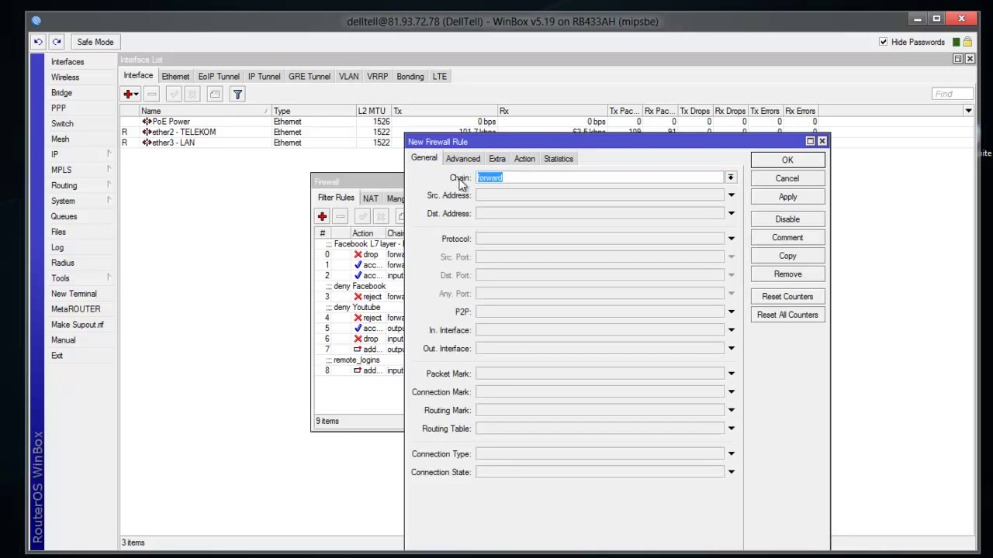
pyautogui.moveTo(462, 142); pyautogui.dragTo(426, 175)
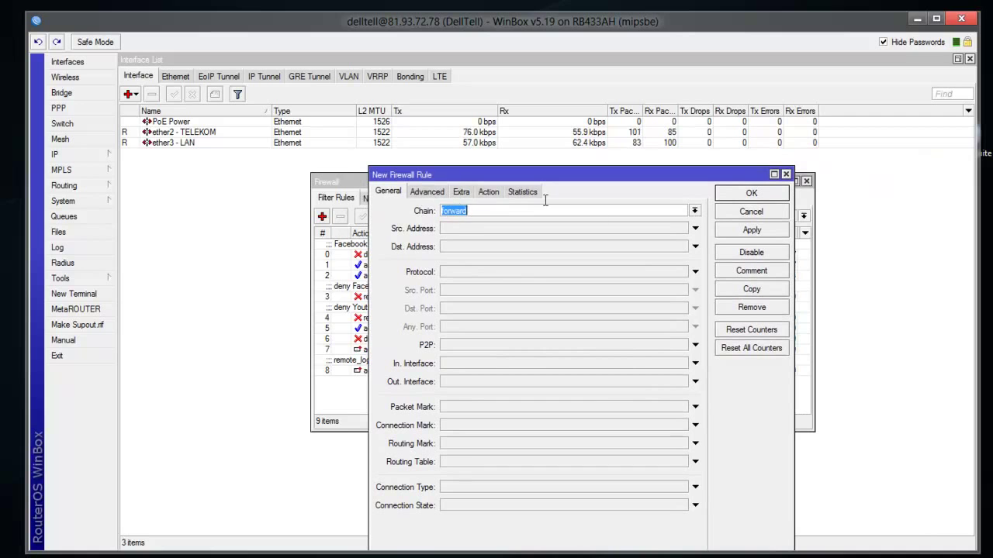
pyautogui.click(461, 192)
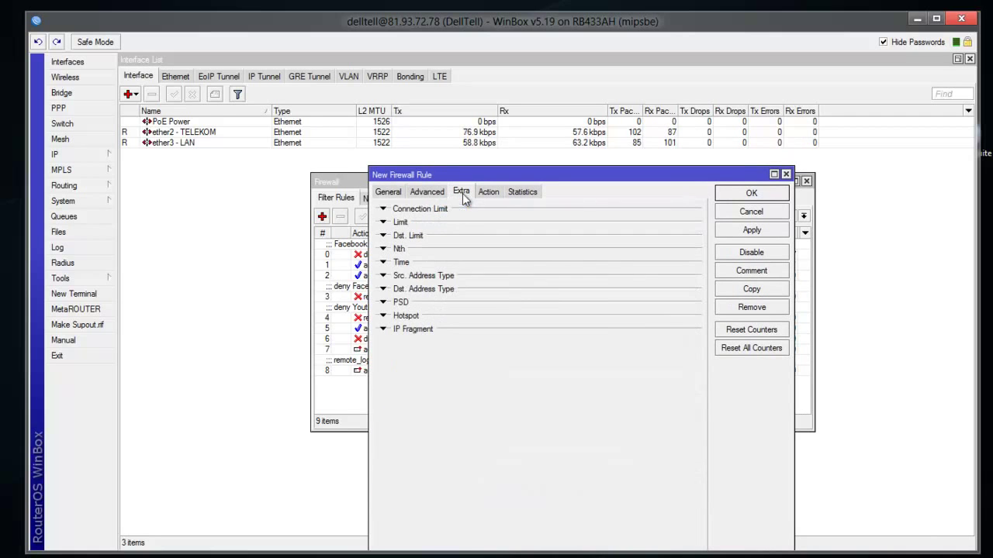
pyautogui.click(427, 192)
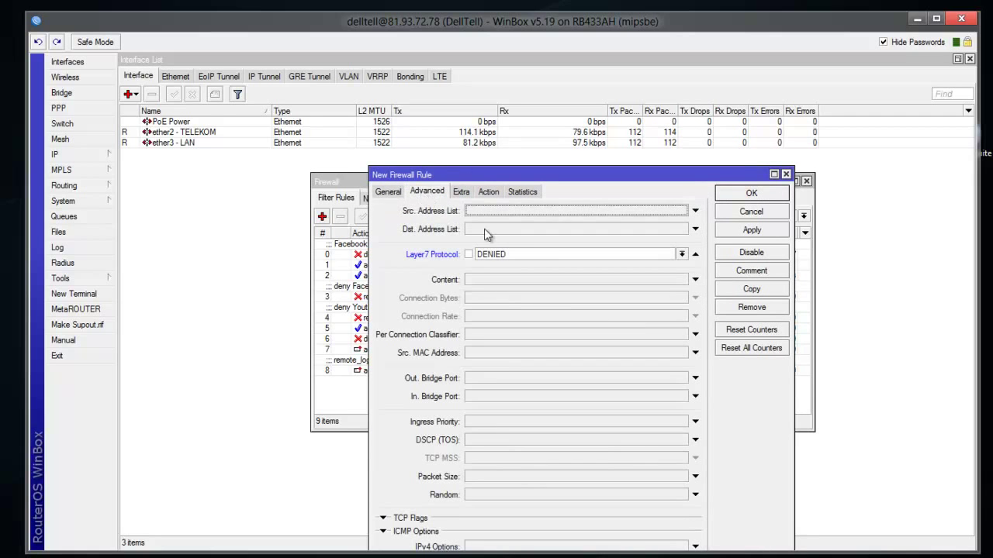
pyautogui.click(489, 192)
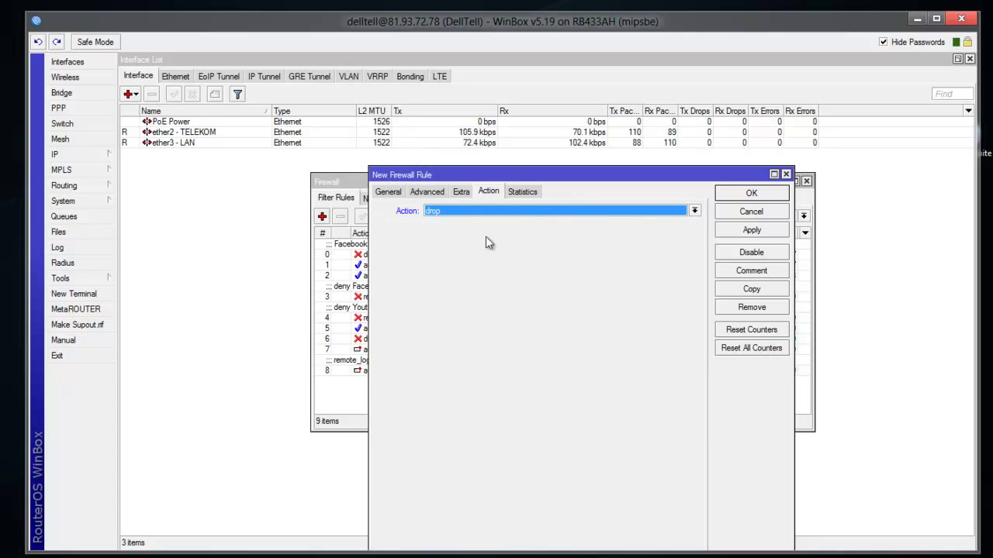
pyautogui.click(786, 174)
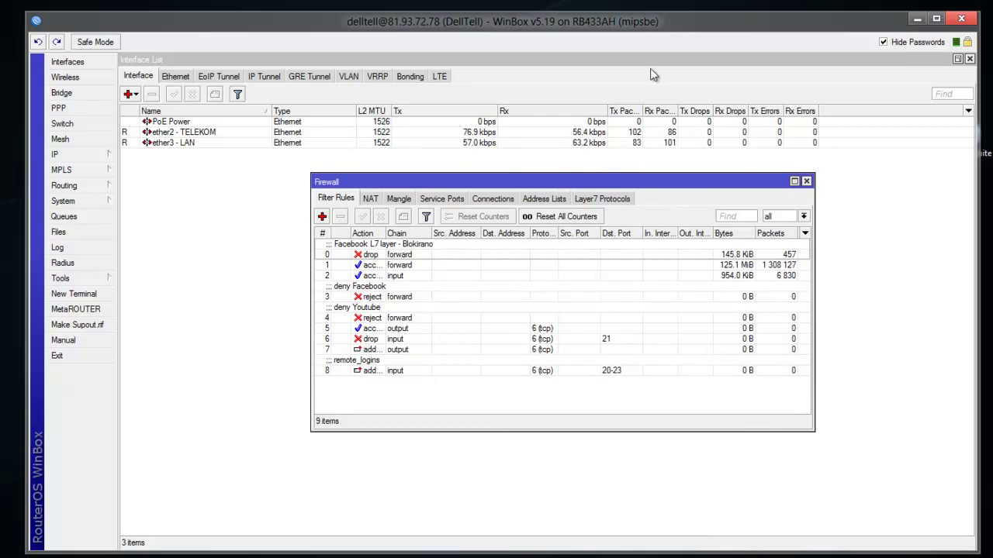
pyautogui.click(806, 182)
pyautogui.click(58, 154)
pyautogui.click(130, 263)
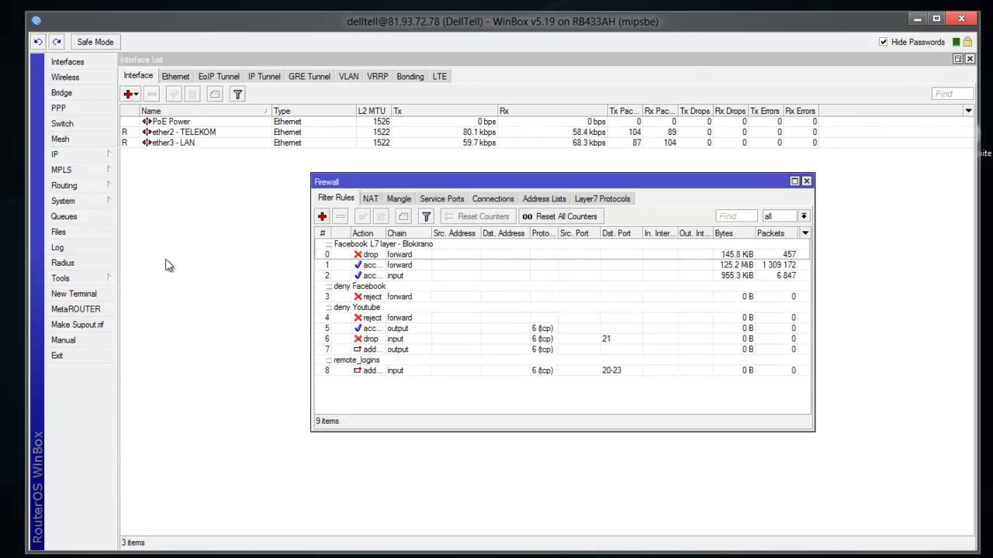
pyautogui.click(606, 203)
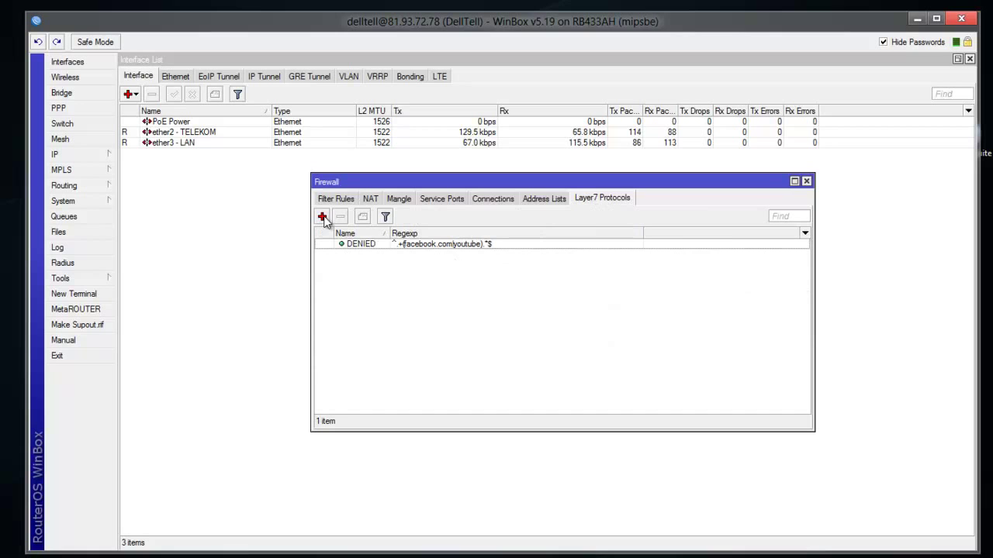
pyautogui.doubleClick(361, 244)
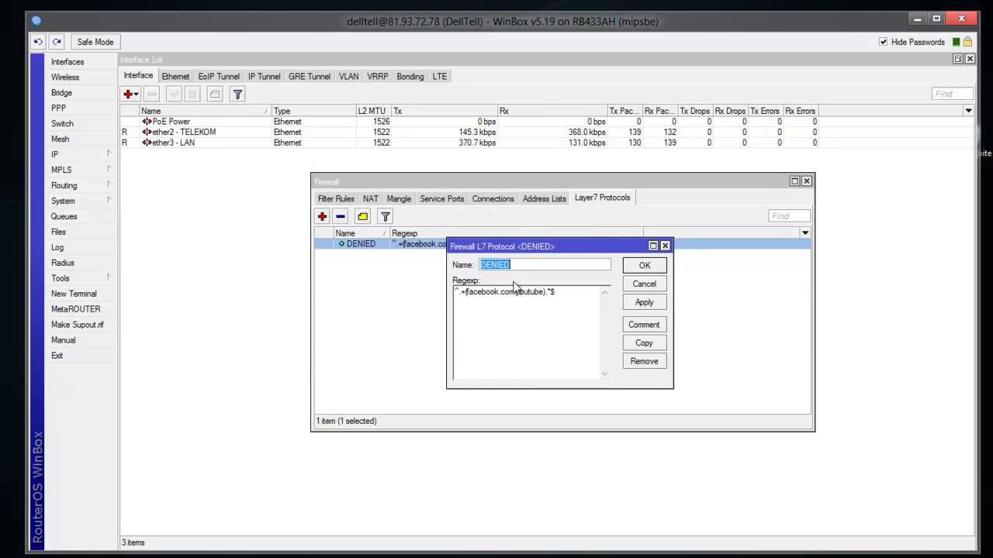
pyautogui.click(665, 247)
# - Draft another forward rule matching Layer7 DENIED with action drop, then close it
pyautogui.click(318, 203)
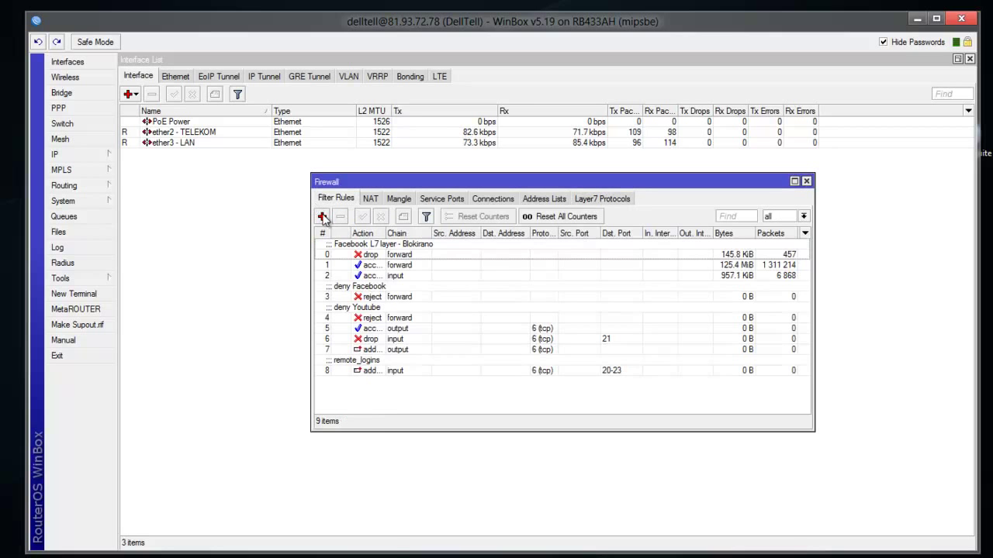
pyautogui.click(322, 217)
pyautogui.click(383, 129)
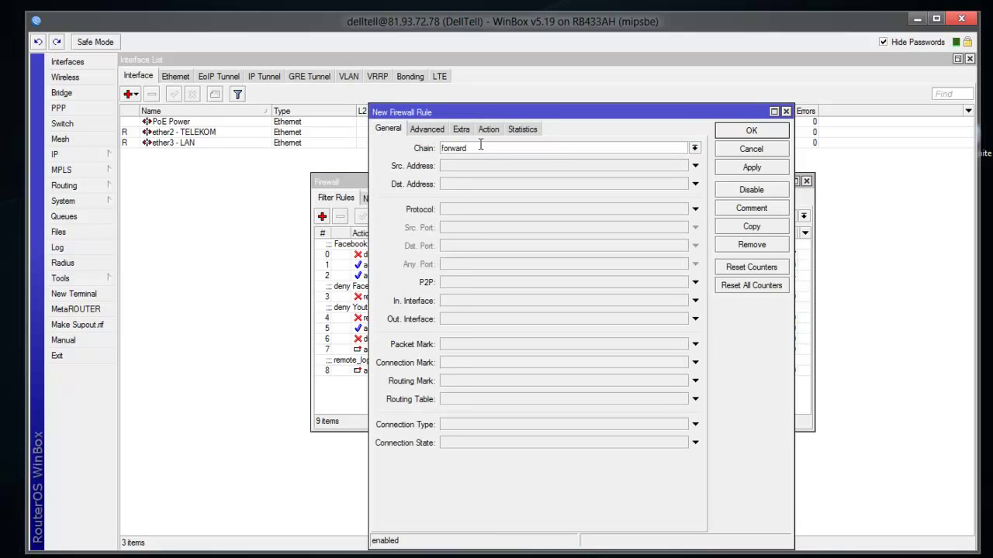
pyautogui.click(427, 130)
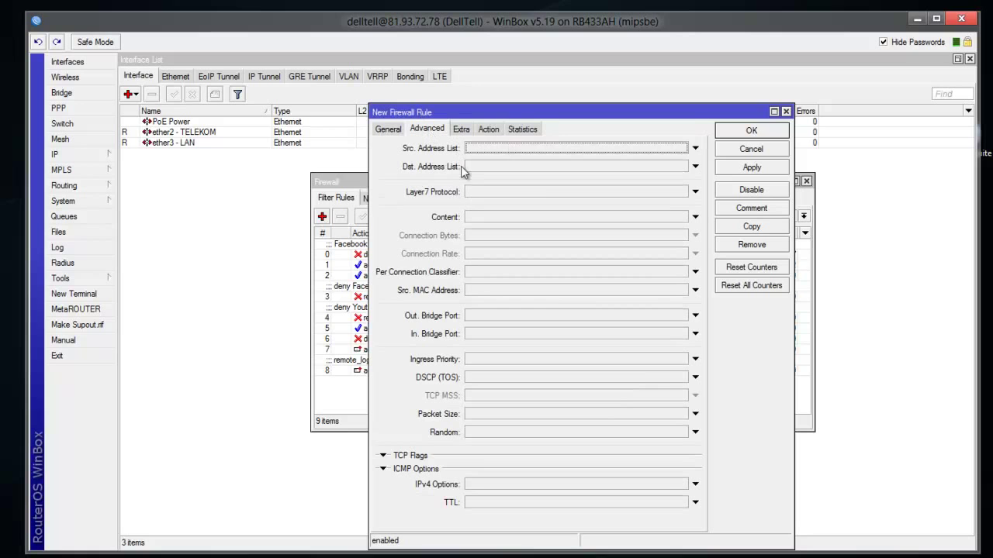
pyautogui.click(695, 192)
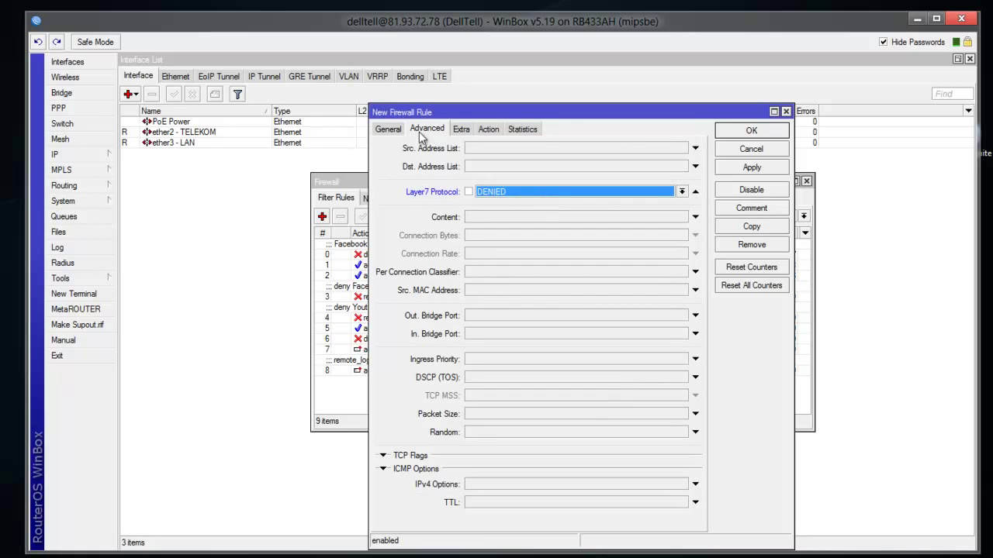
pyautogui.click(487, 129)
pyautogui.click(417, 148)
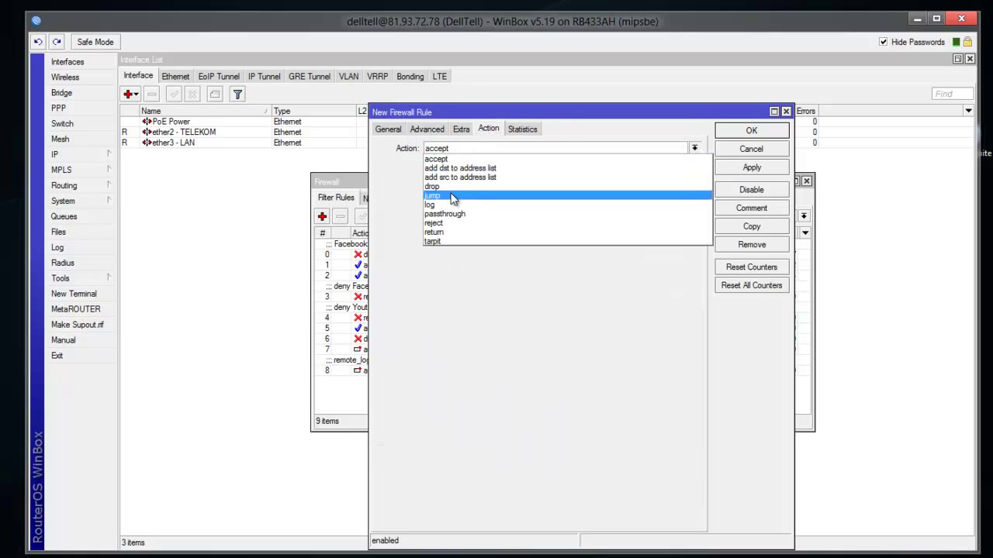
pyautogui.click(446, 192)
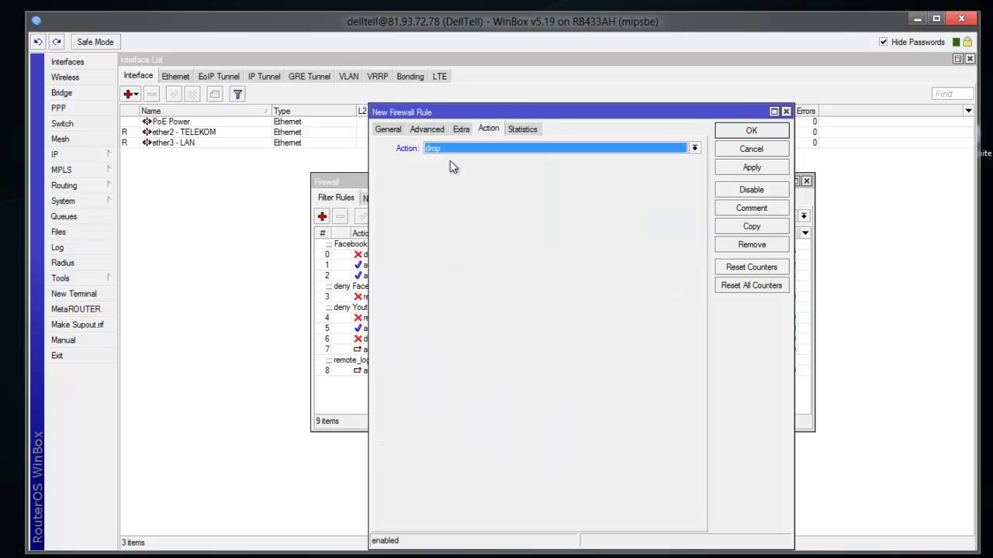
pyautogui.click(786, 111)
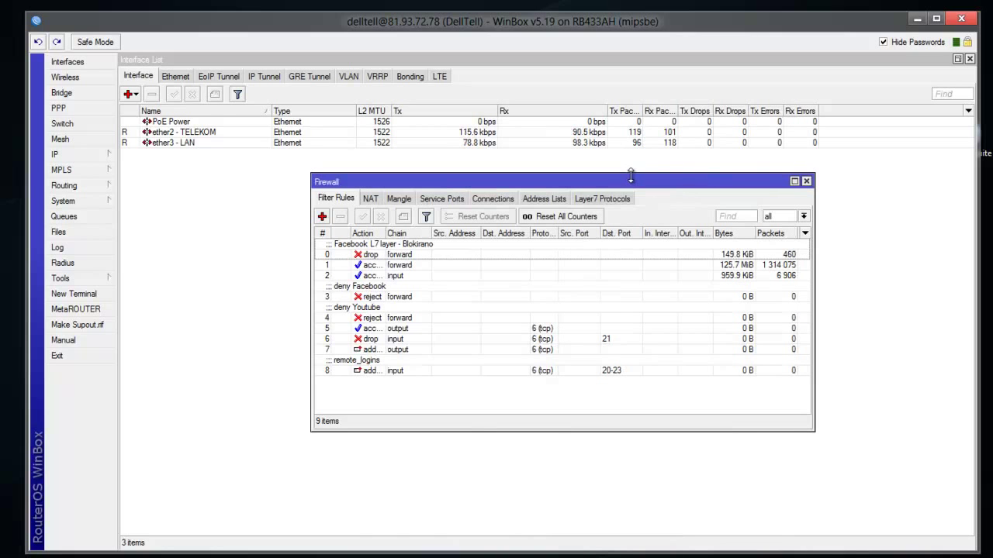
# - Move and widen the Firewall window and widen the Packets column to read full counts
pyautogui.moveTo(621, 186); pyautogui.dragTo(577, 166)
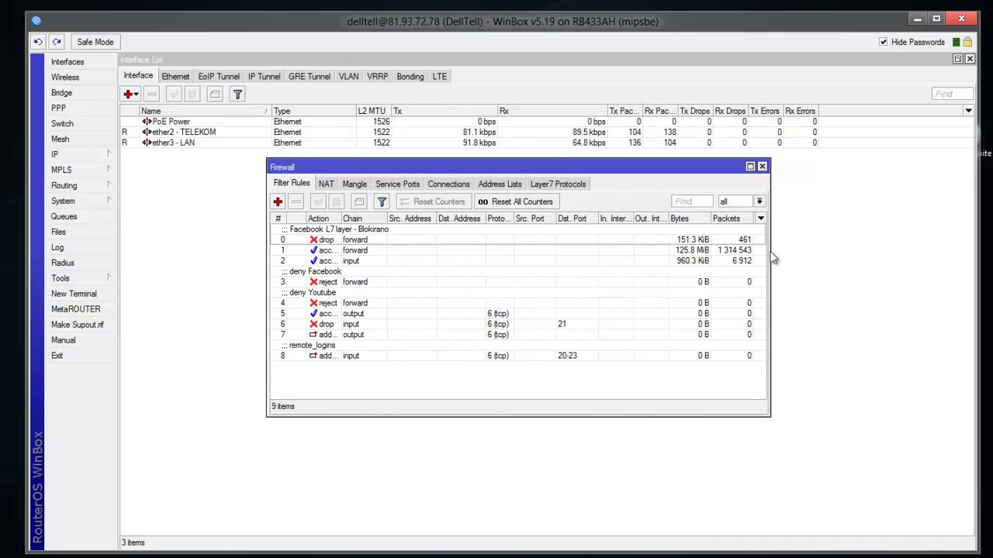
pyautogui.moveTo(770, 258); pyautogui.dragTo(833, 257)
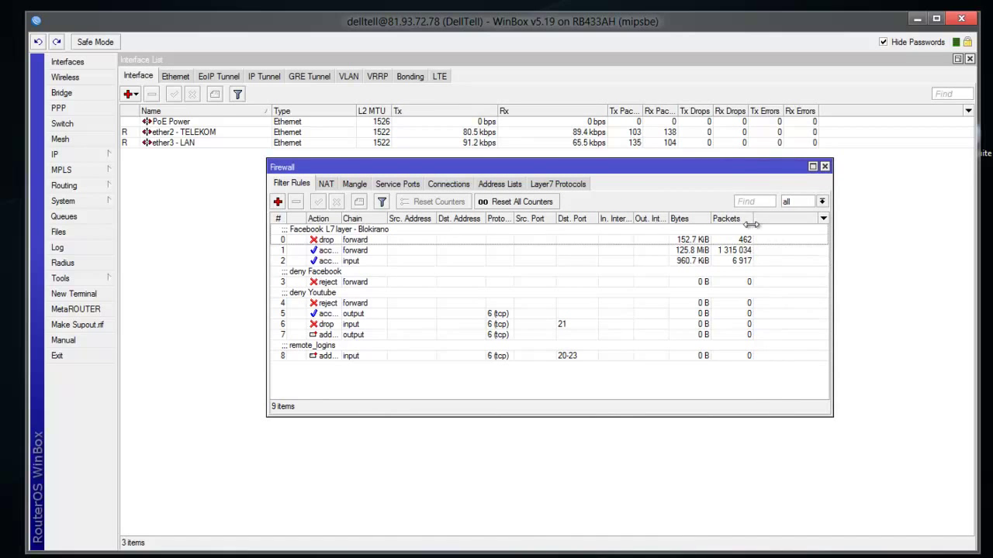
pyautogui.moveTo(754, 219); pyautogui.dragTo(788, 224)
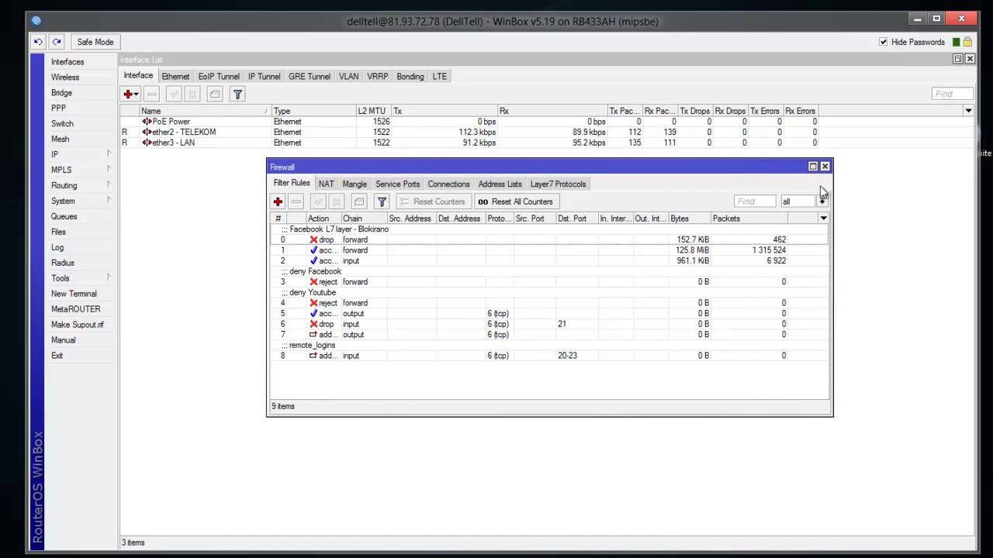